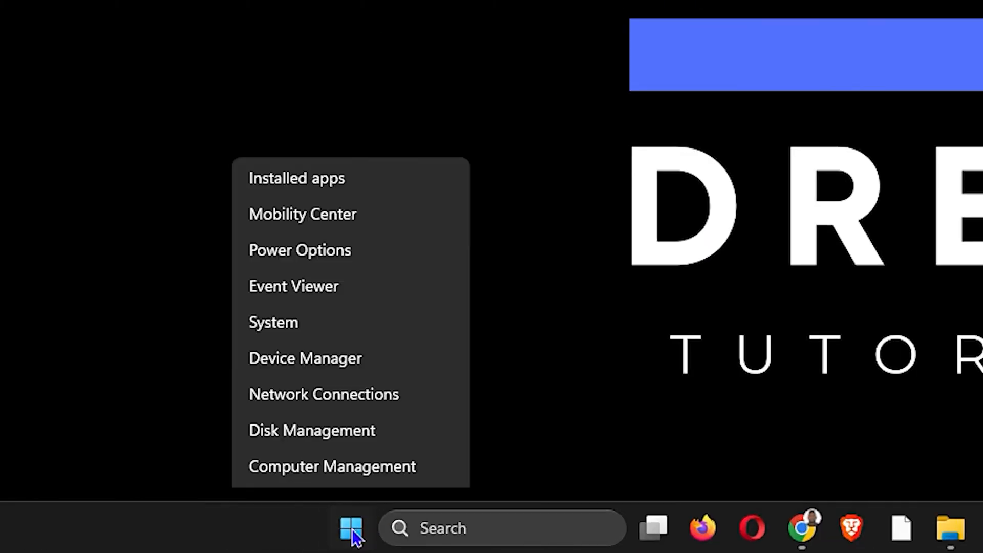
- Go to the Windows Update page in Settings
click(323, 286)
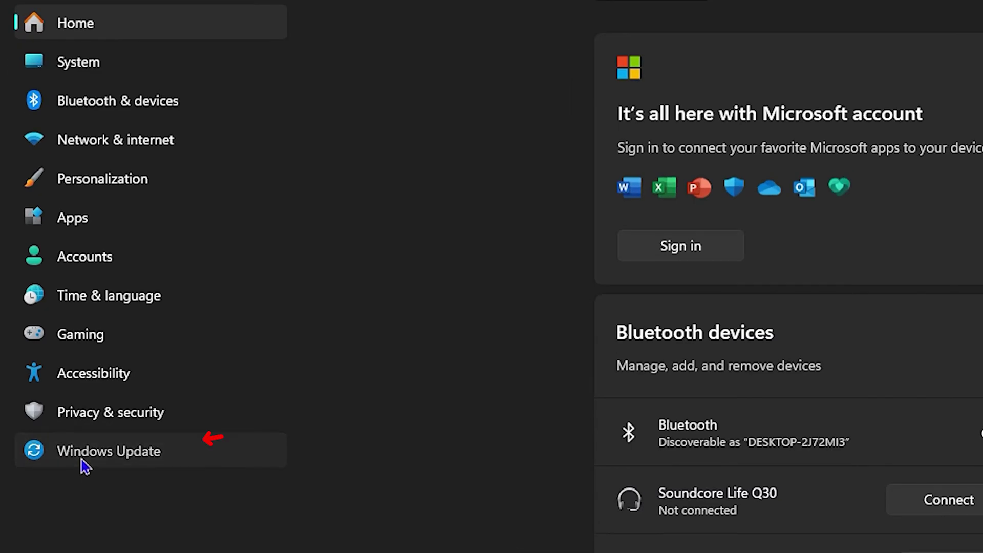
click(84, 460)
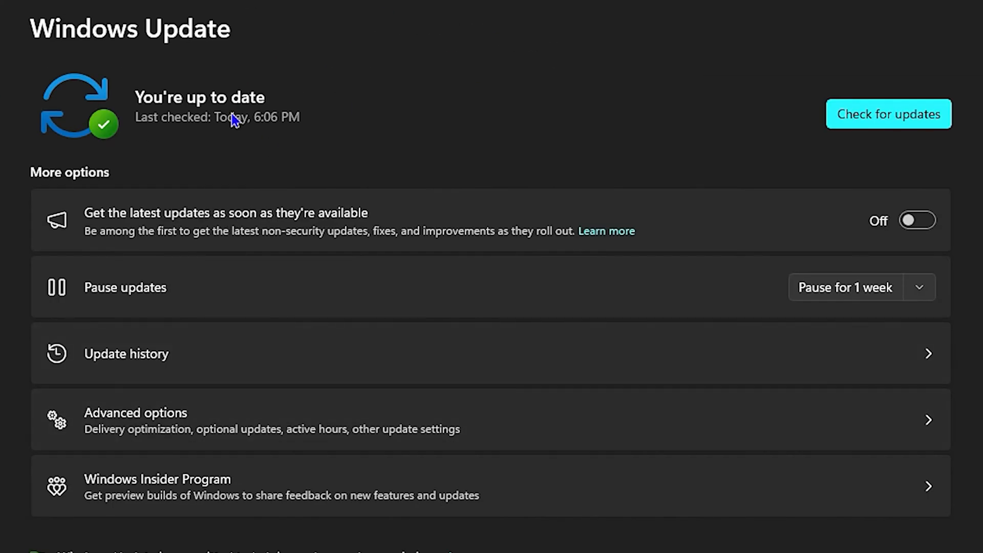
- Run Check for updates on the Windows Update page
click(849, 119)
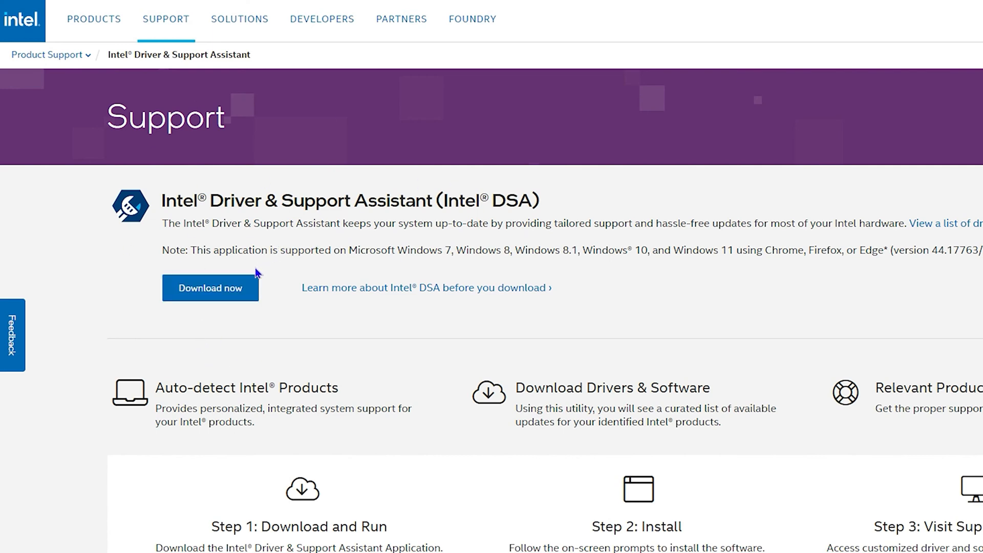
- Download the Intel Driver & Support Assistant installer
click(209, 296)
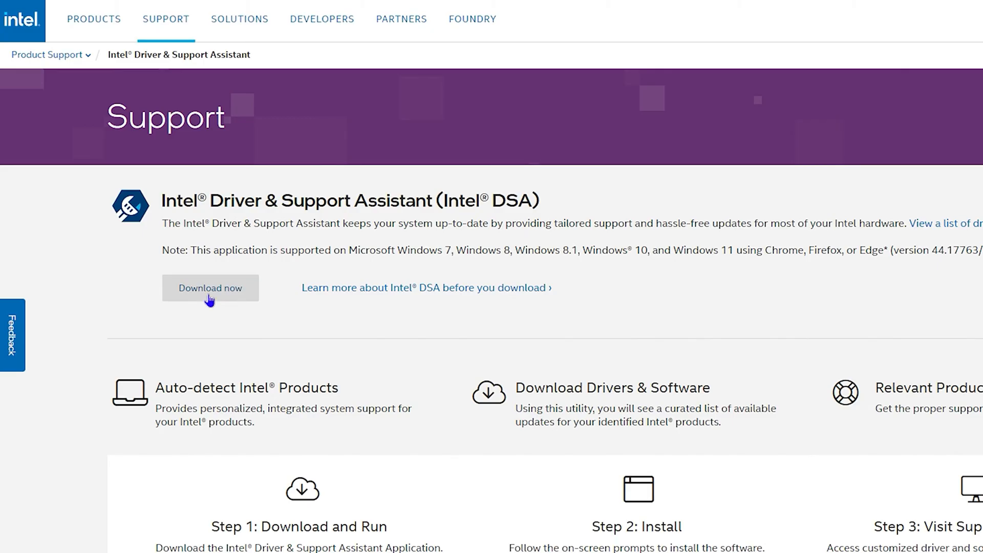
click(209, 300)
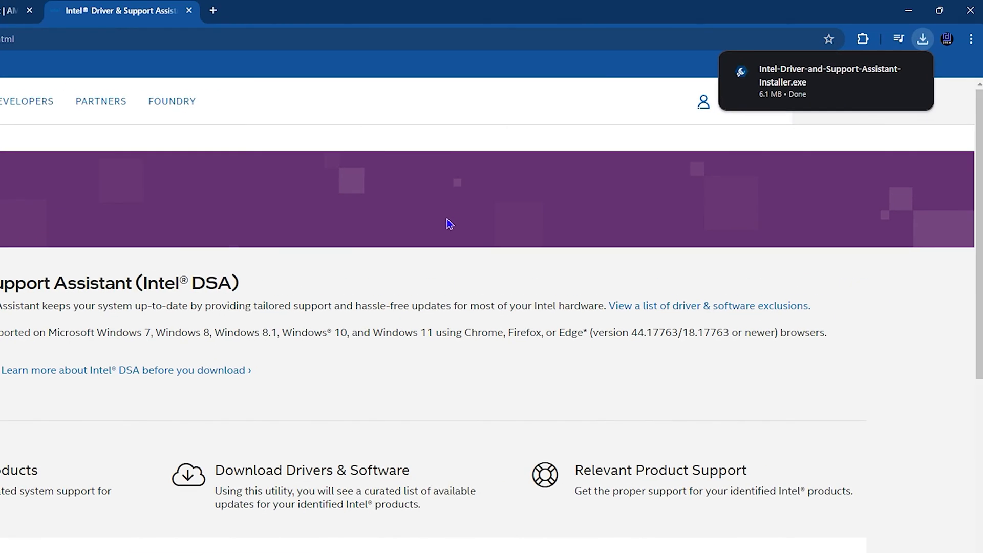
- Show AMD's Drivers and Support page and accept its cookies
click(266, 13)
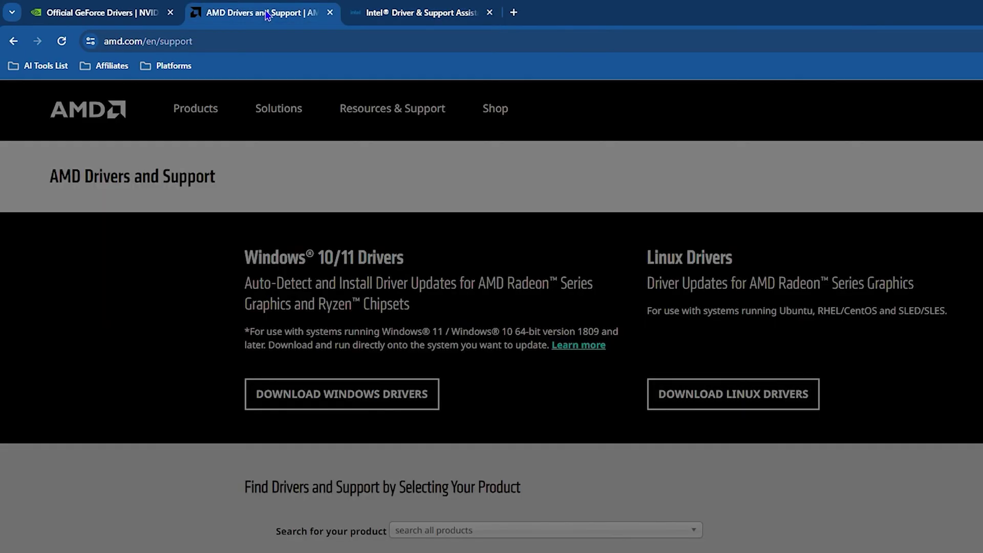
click(104, 16)
click(284, 10)
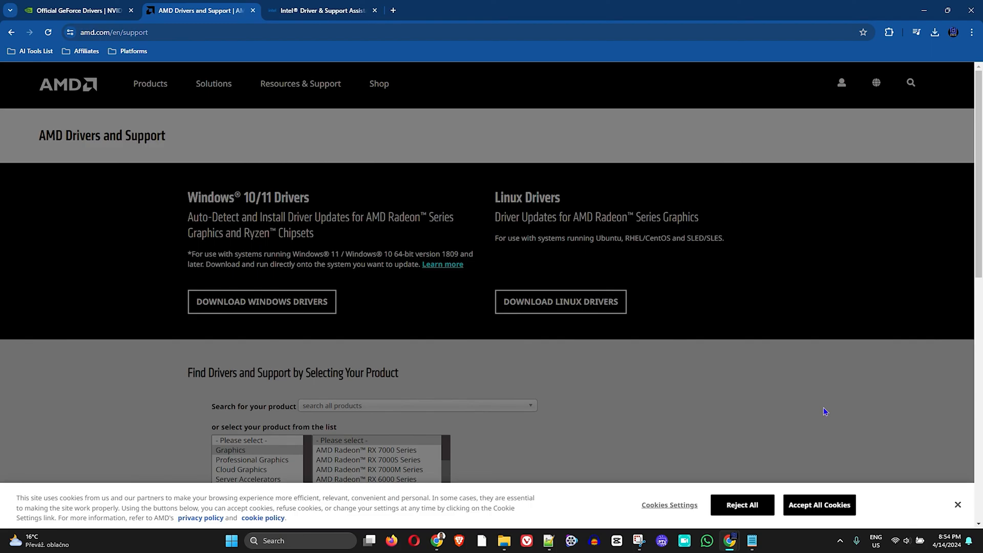
click(818, 504)
scroll(714, 270, down, 2)
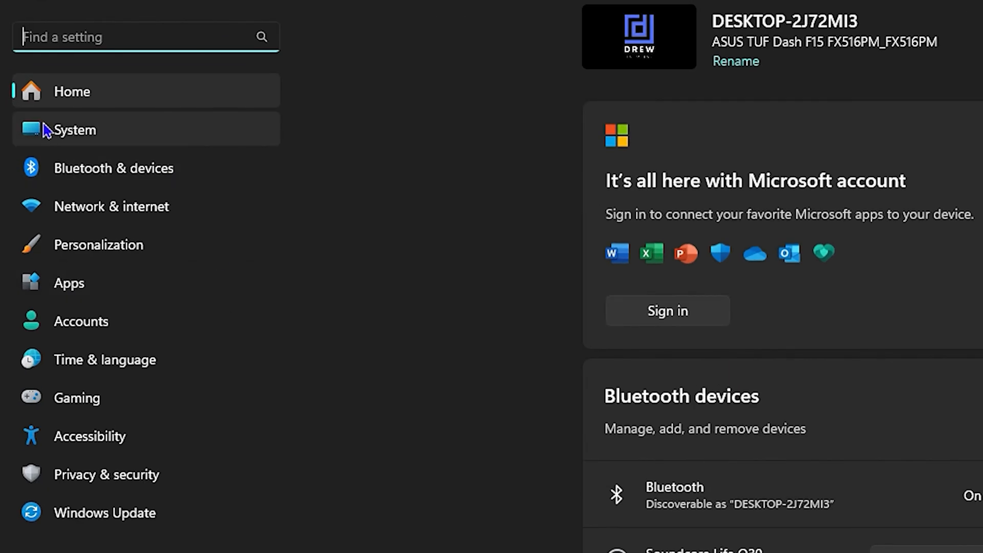
- Go to System > Recovery to view the Go back option
click(77, 132)
scroll(361, 184, down, 5)
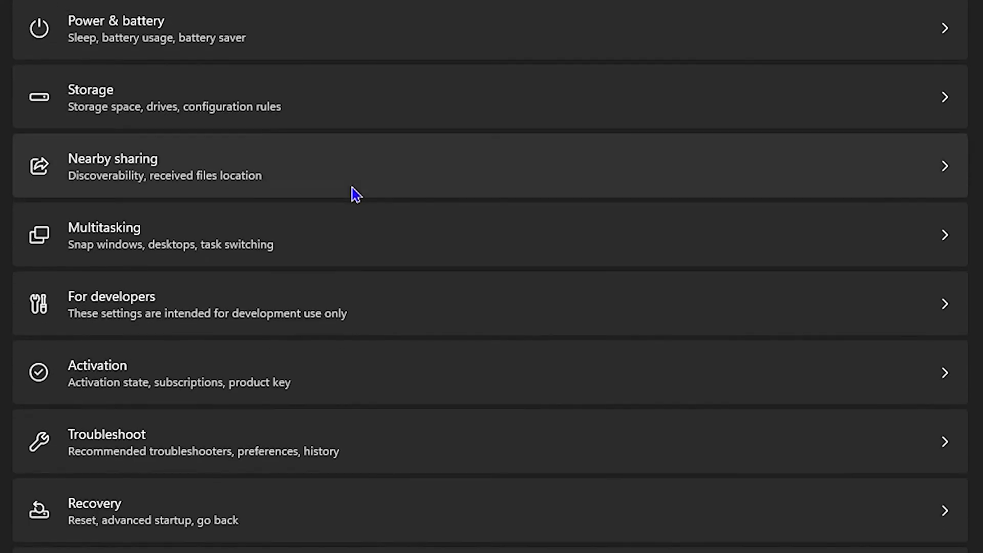
click(156, 521)
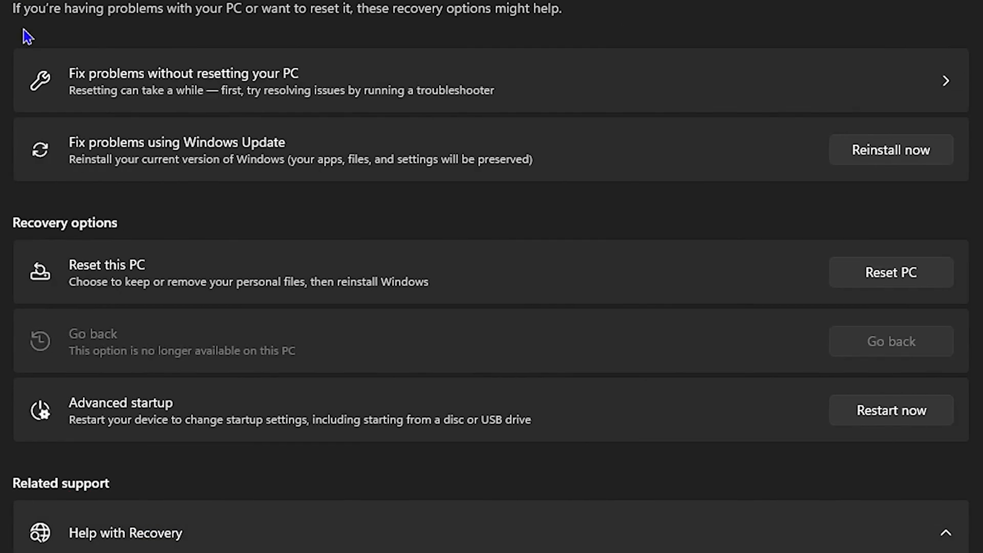